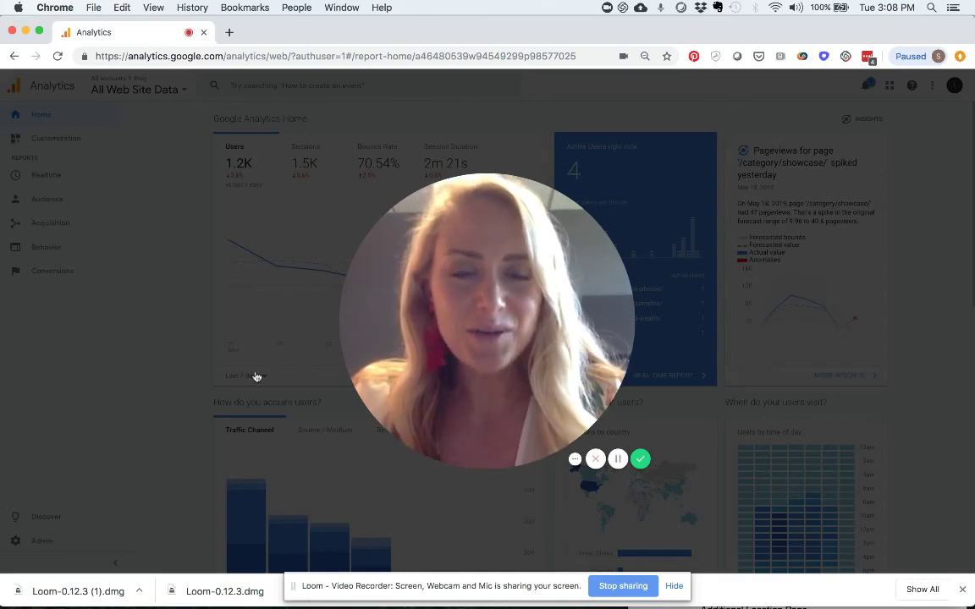
# Show the All Web Site Data Home dashboard with last-7-days users (1.2K).
pyautogui.moveTo(494, 275)
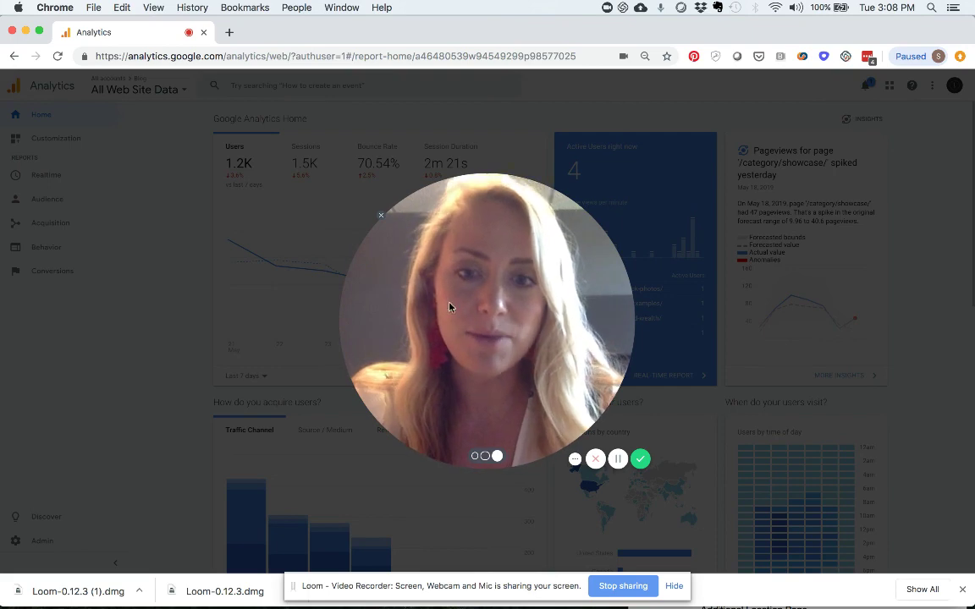
pyautogui.click(486, 457)
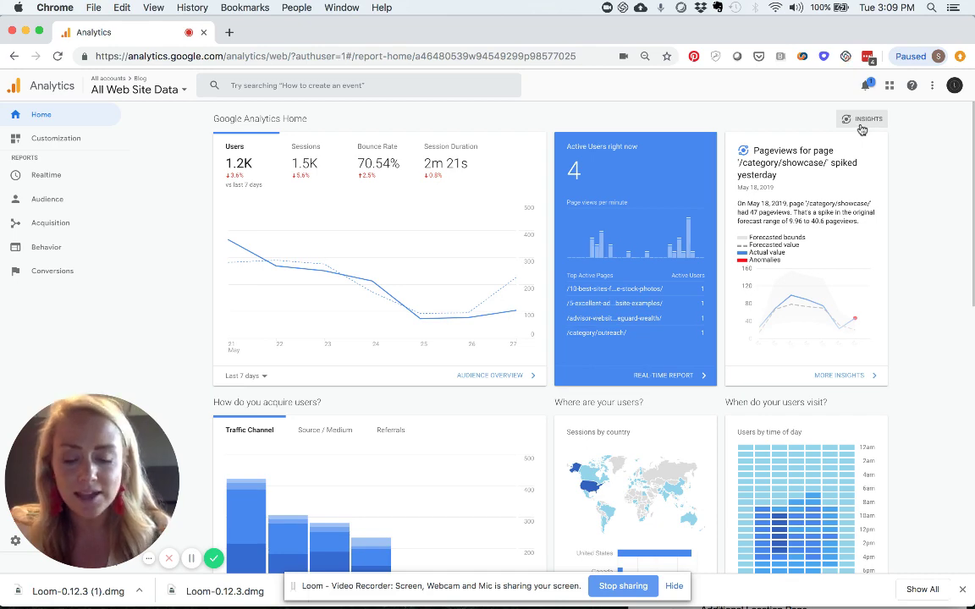
# Open Analytics Intelligence, then collapse and re-expand the Where You Get Your Users From questions.
pyautogui.click(861, 123)
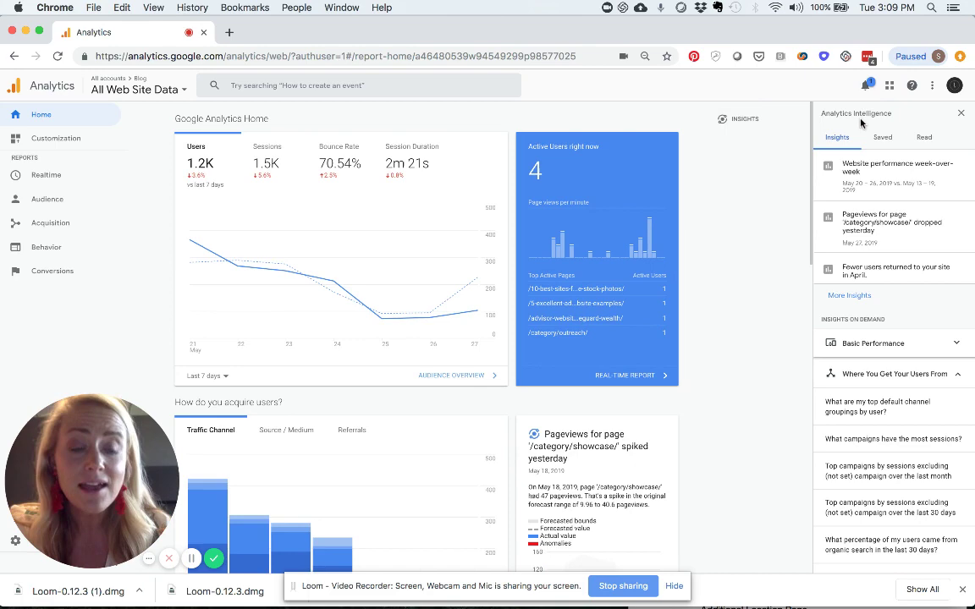
pyautogui.scroll(-4, 887, 417)
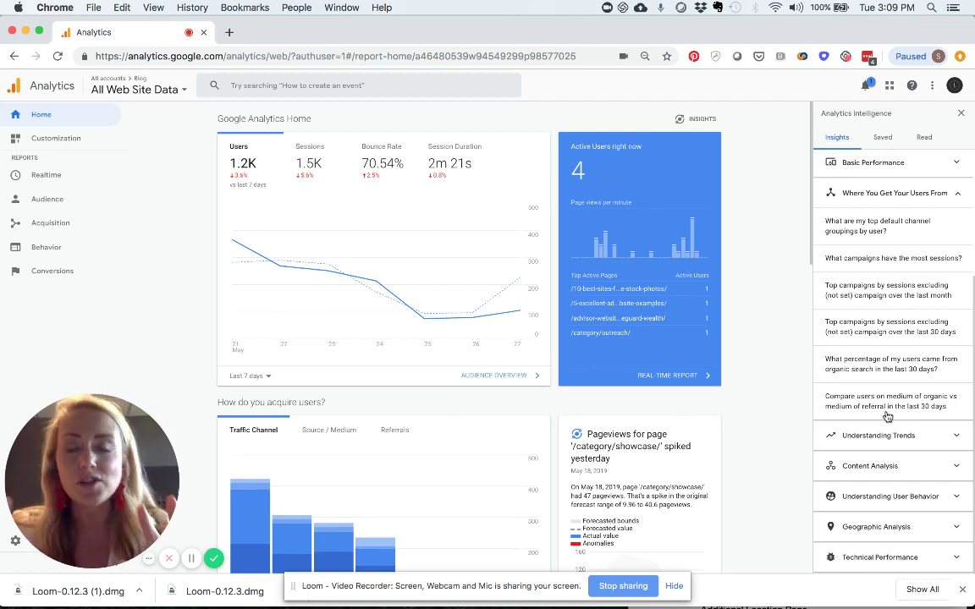
pyautogui.click(958, 199)
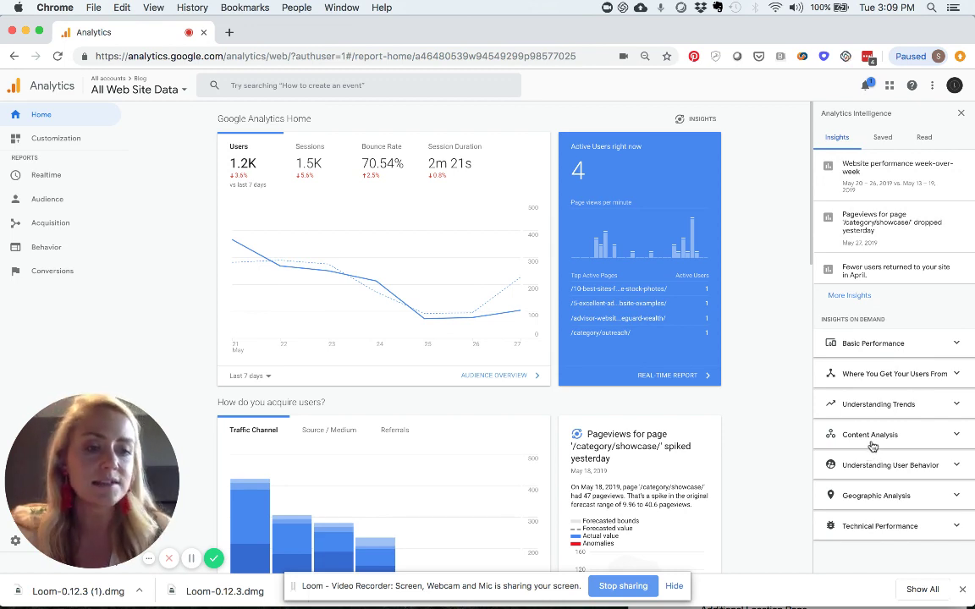
pyautogui.click(888, 379)
pyautogui.scroll(-3, 864, 457)
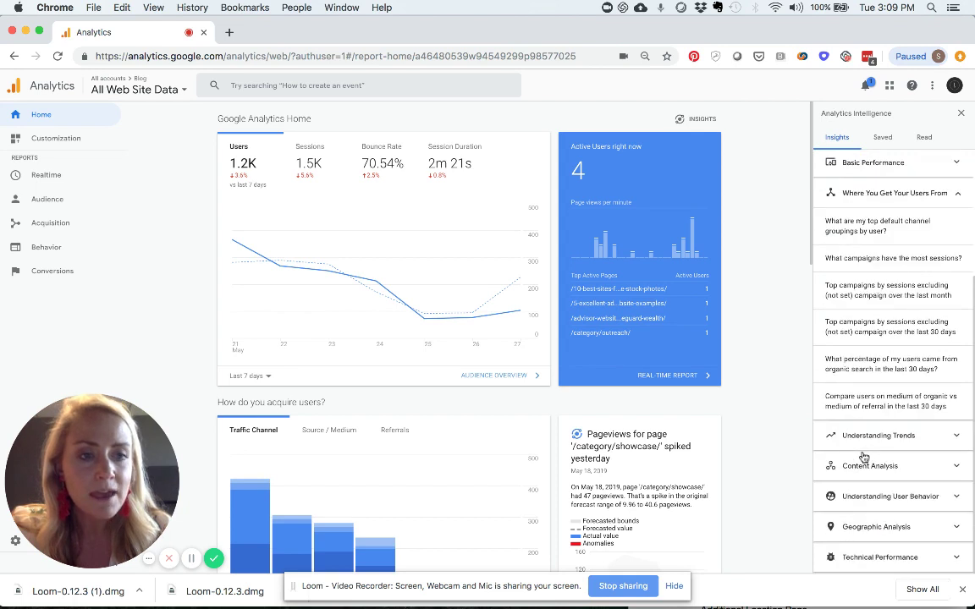
# Ask for the top default channel groupings by users and read the chart values.
pyautogui.click(874, 231)
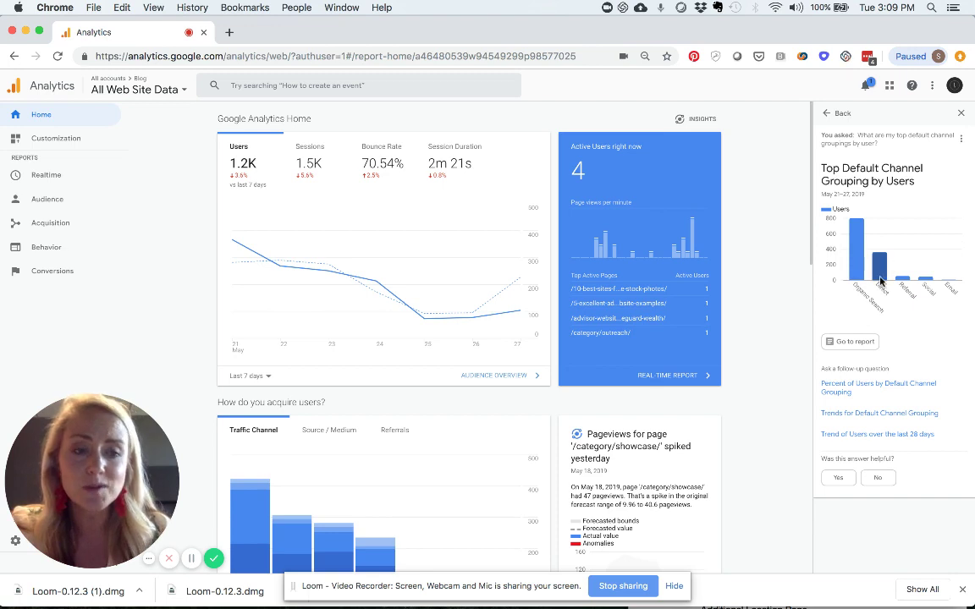
pyautogui.moveTo(881, 273)
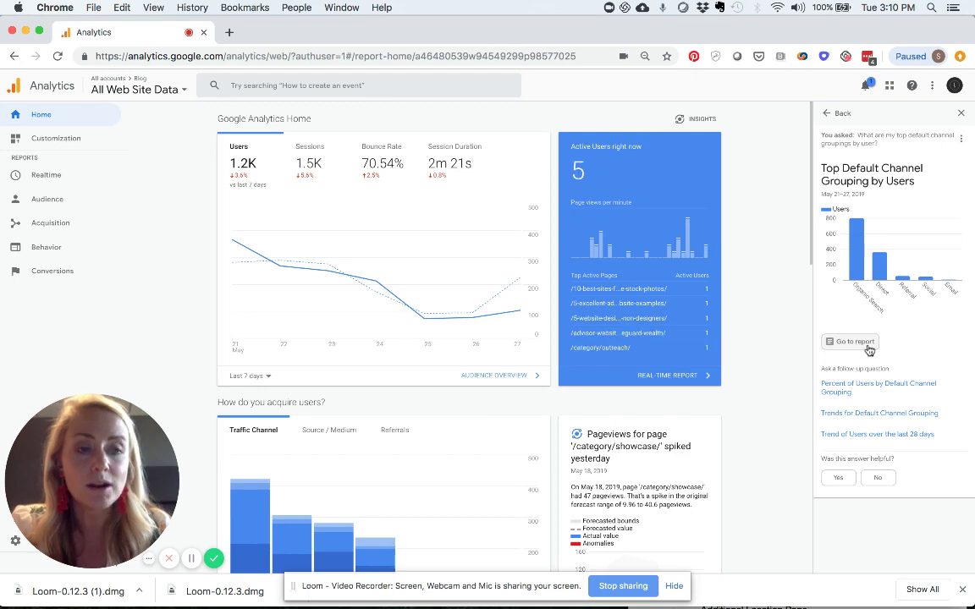
# Ask for the organic-search share of users over 30 days and this-month versus last-month organic users.
pyautogui.click(847, 113)
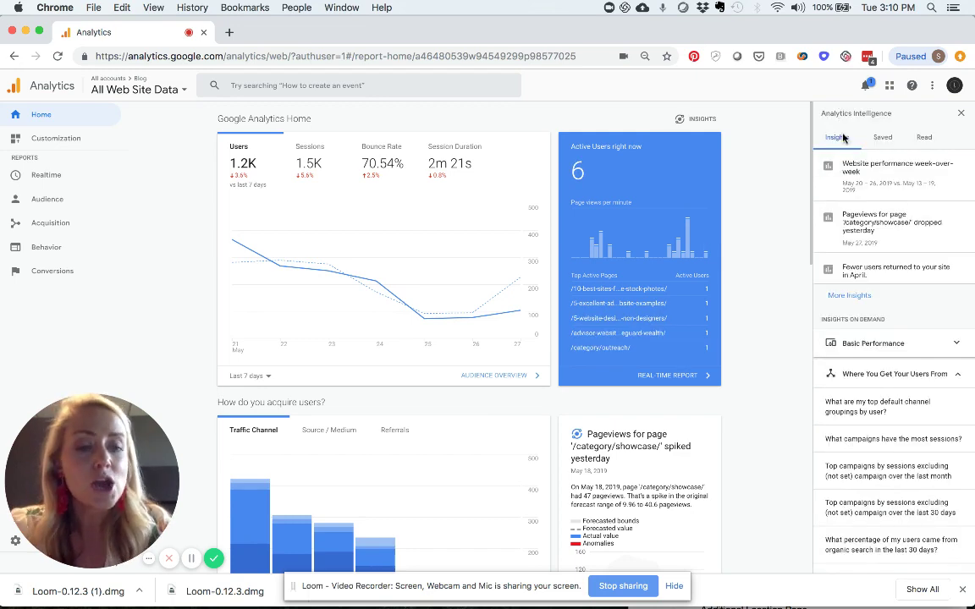
pyautogui.scroll(-4, 859, 404)
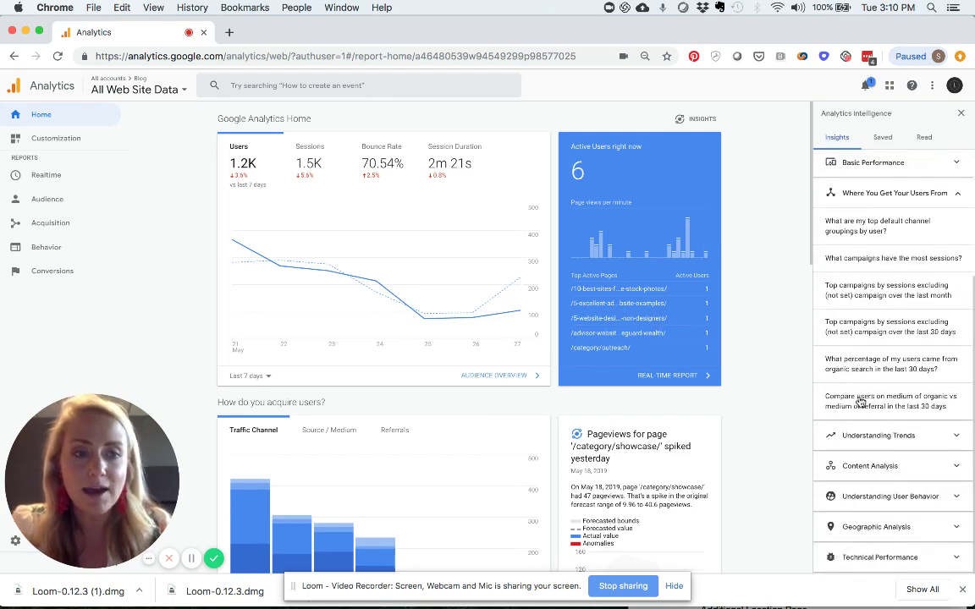
pyautogui.click(909, 373)
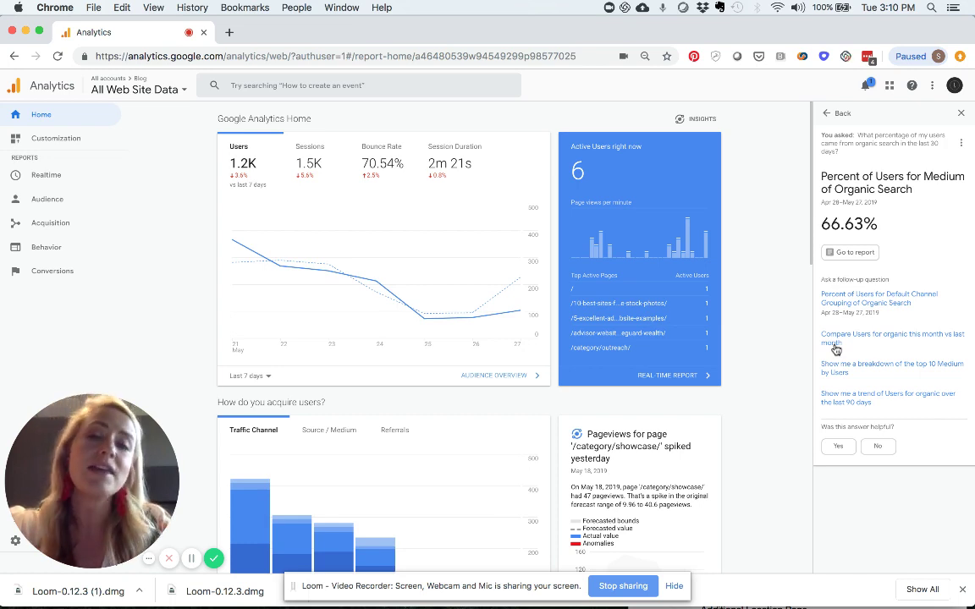
pyautogui.click(835, 345)
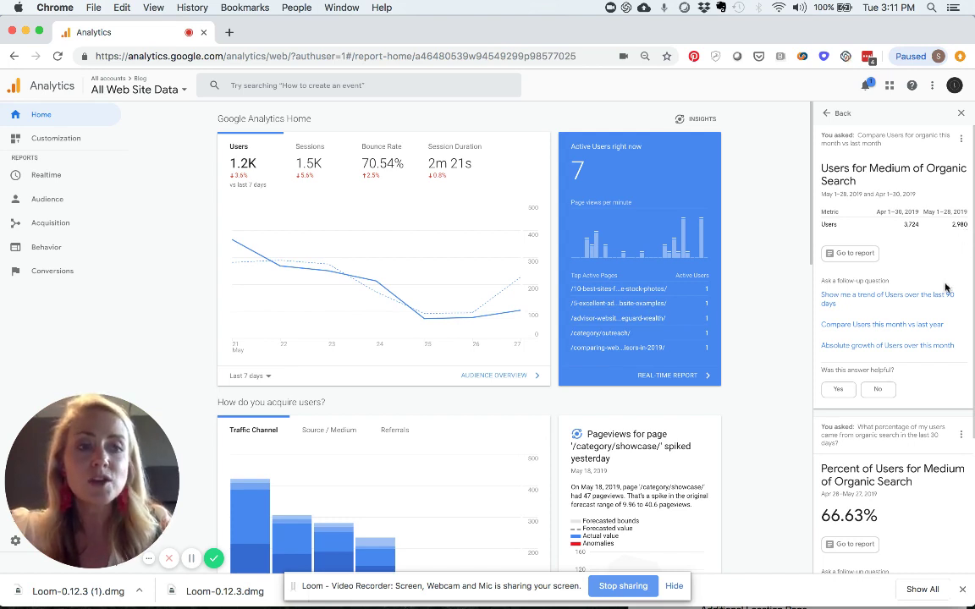
# Switch to the Content Analysis questions and ask for the top landing pages by sessions.
pyautogui.click(838, 117)
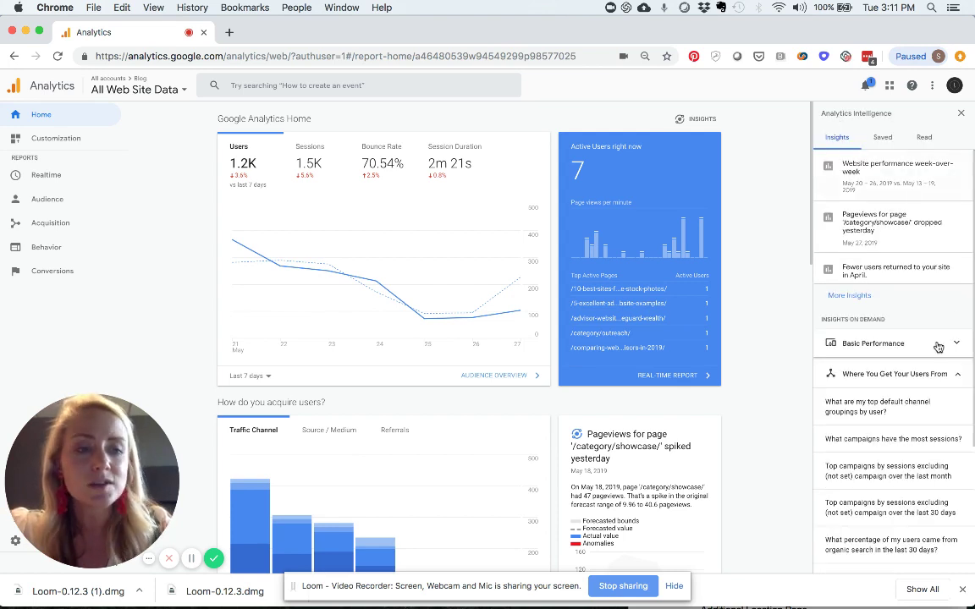
pyautogui.click(949, 373)
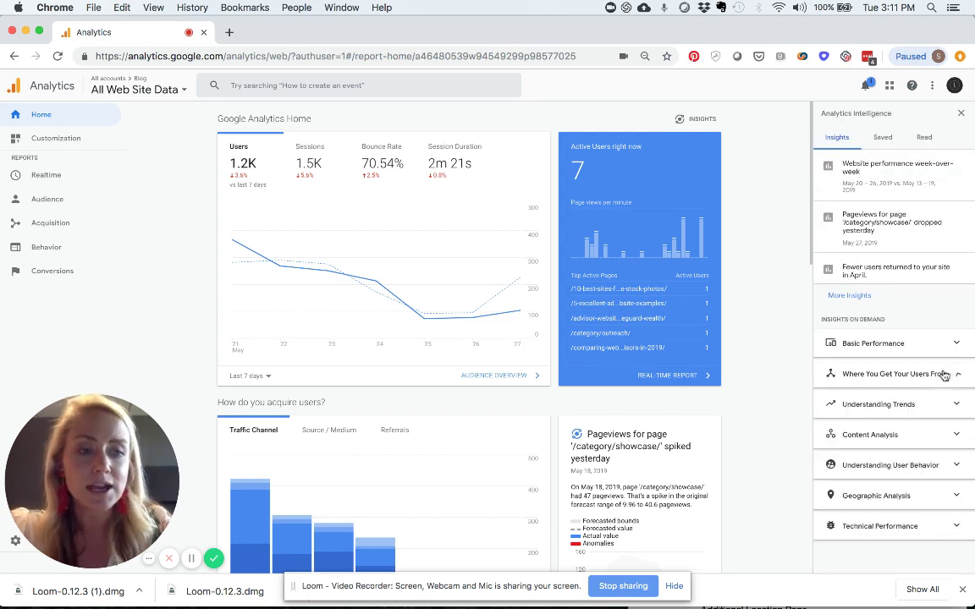
pyautogui.click(870, 434)
pyautogui.scroll(-4, 869, 431)
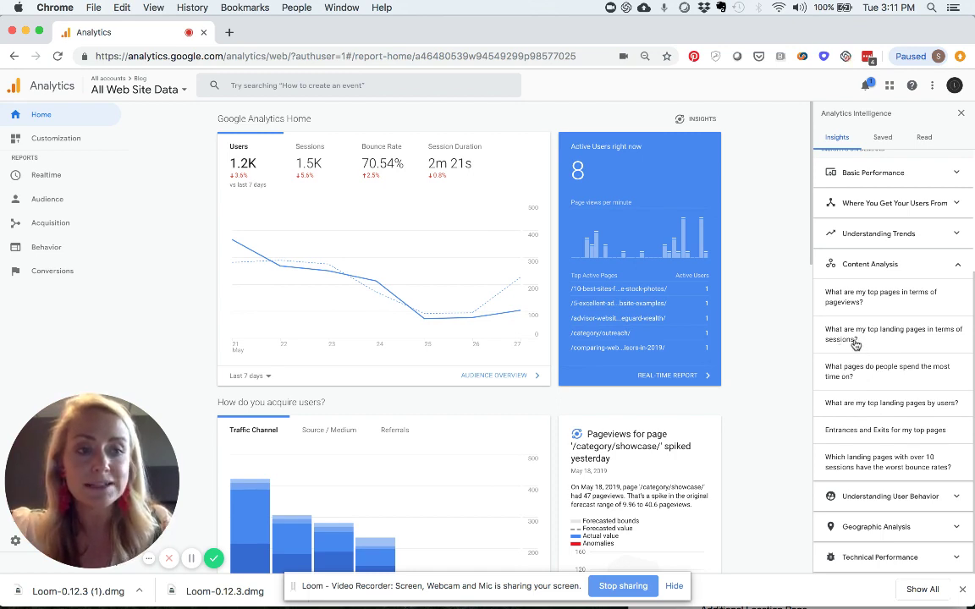
pyautogui.click(855, 339)
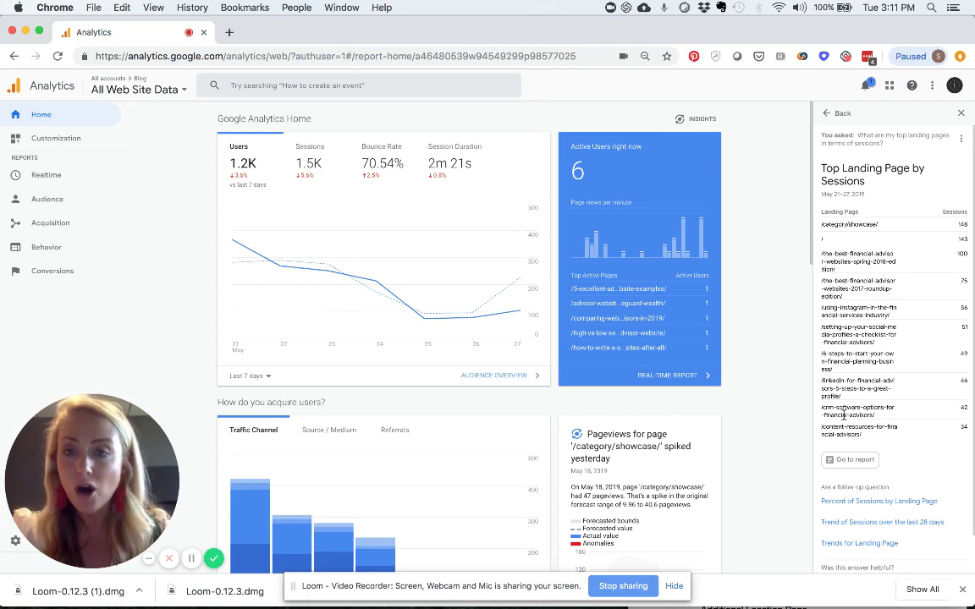
# Open the full Landing Pages report and drill into /the-best-financial-advisor-websites-spring-2018-edition/.
pyautogui.click(857, 461)
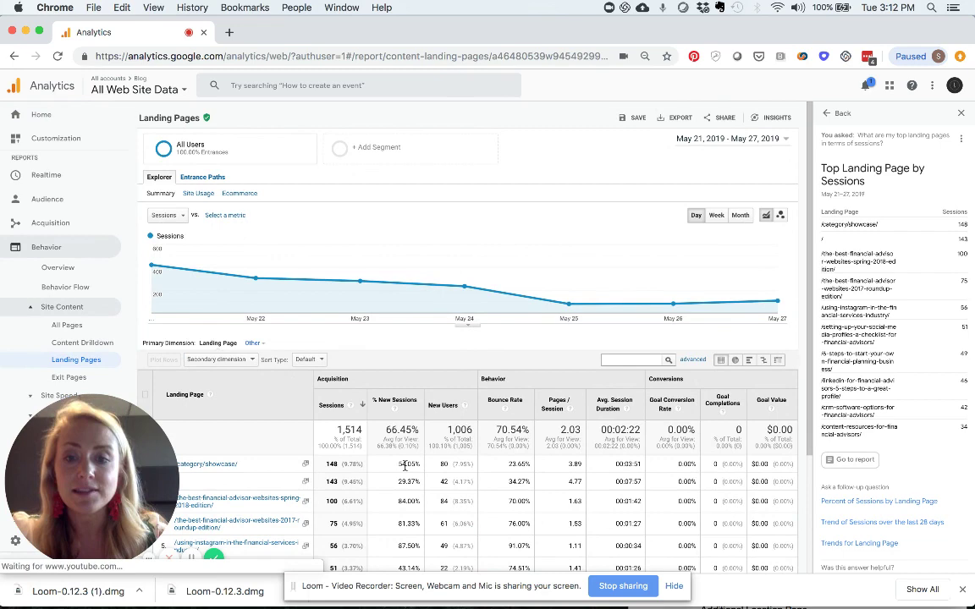
pyautogui.scroll(-3, 406, 464)
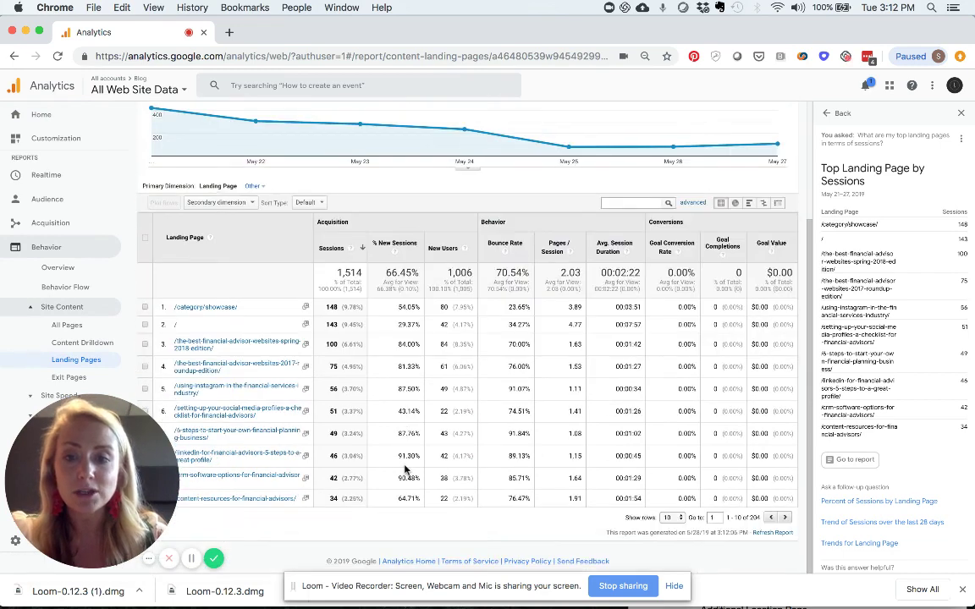
pyautogui.click(190, 346)
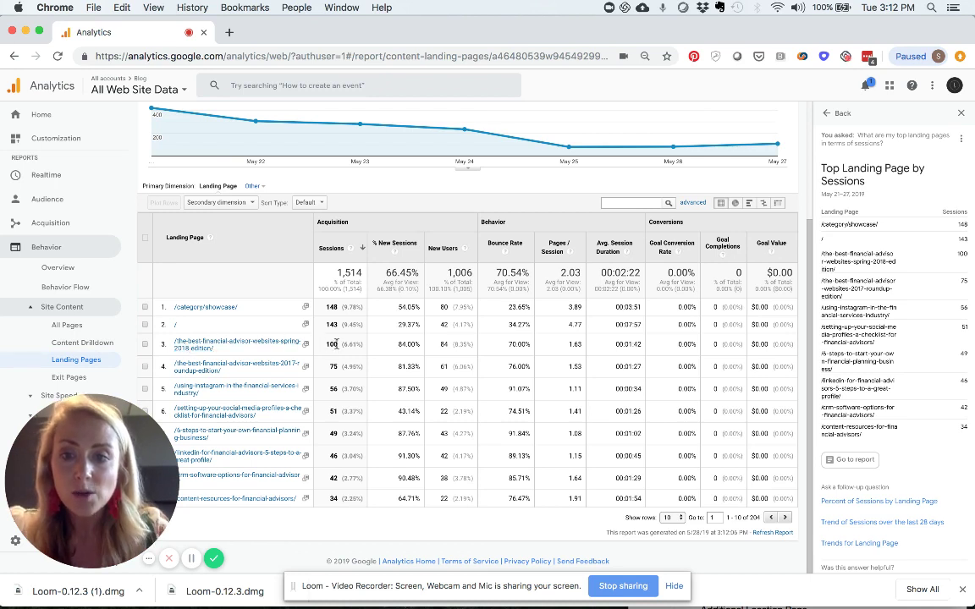
pyautogui.tripleClick(455, 343)
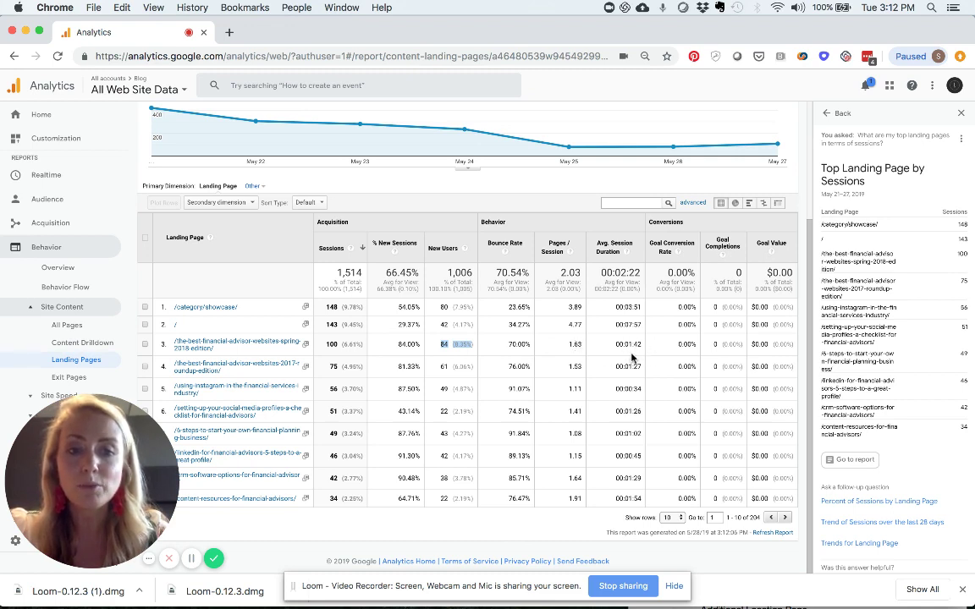
pyautogui.click(201, 350)
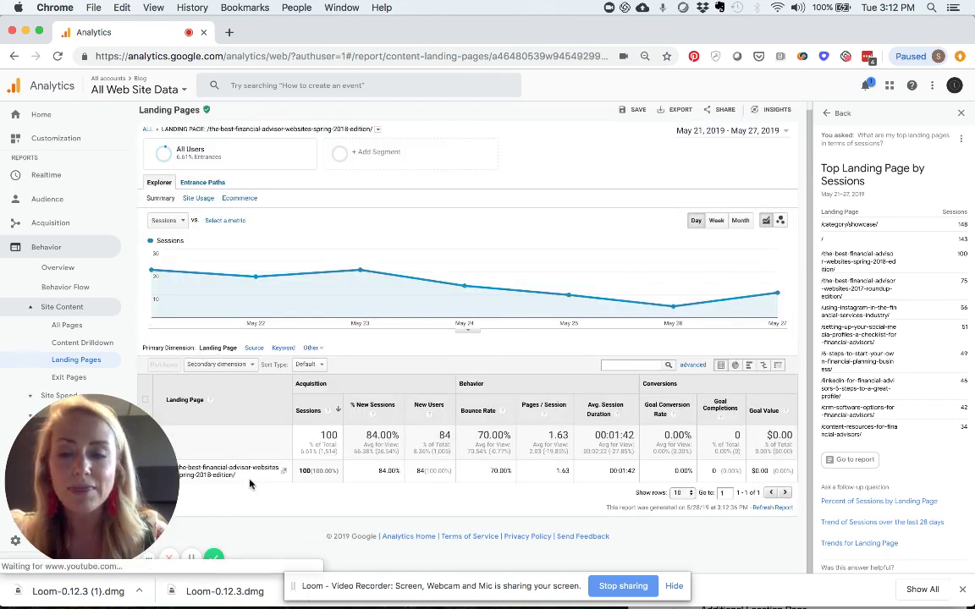
# Add Referral Path from the Acquisition group as the landing page's secondary dimension.
pyautogui.click(253, 364)
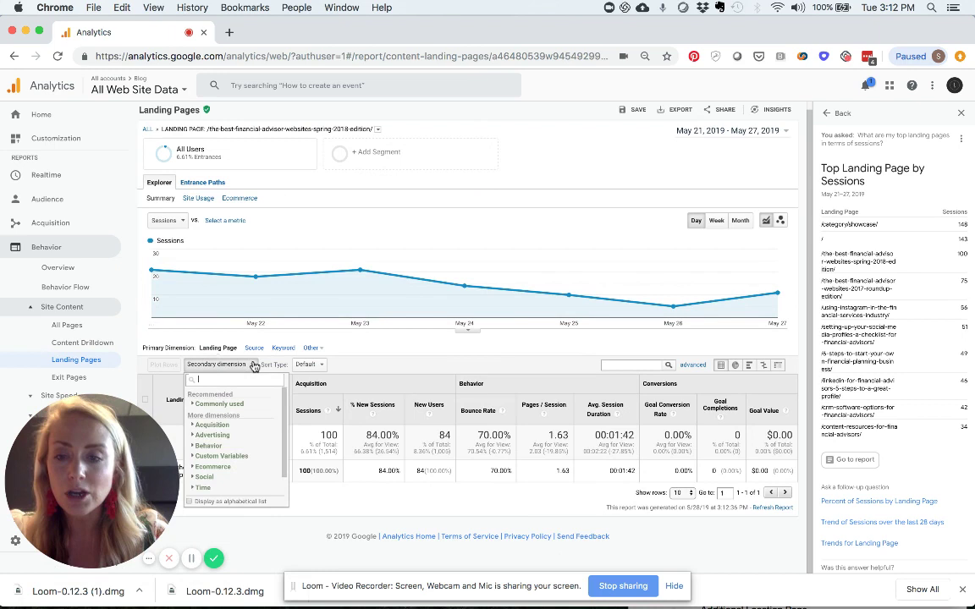
pyautogui.scroll(-1, 239, 457)
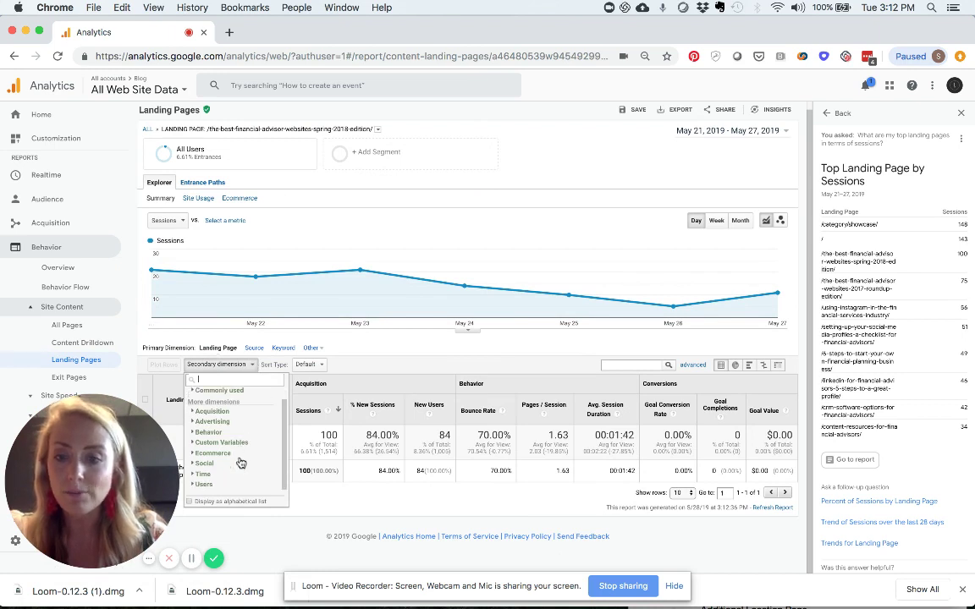
pyautogui.click(201, 433)
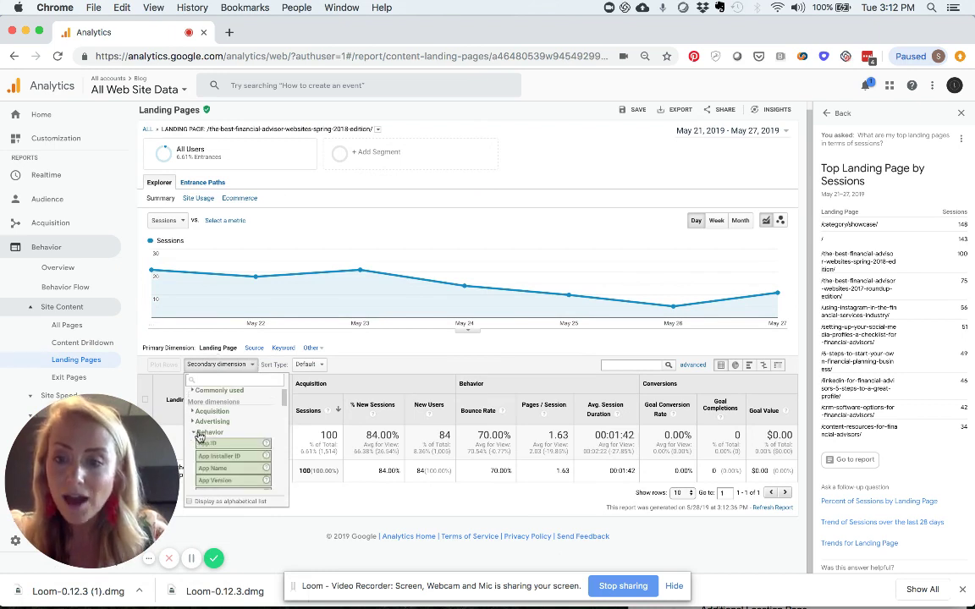
pyautogui.click(193, 412)
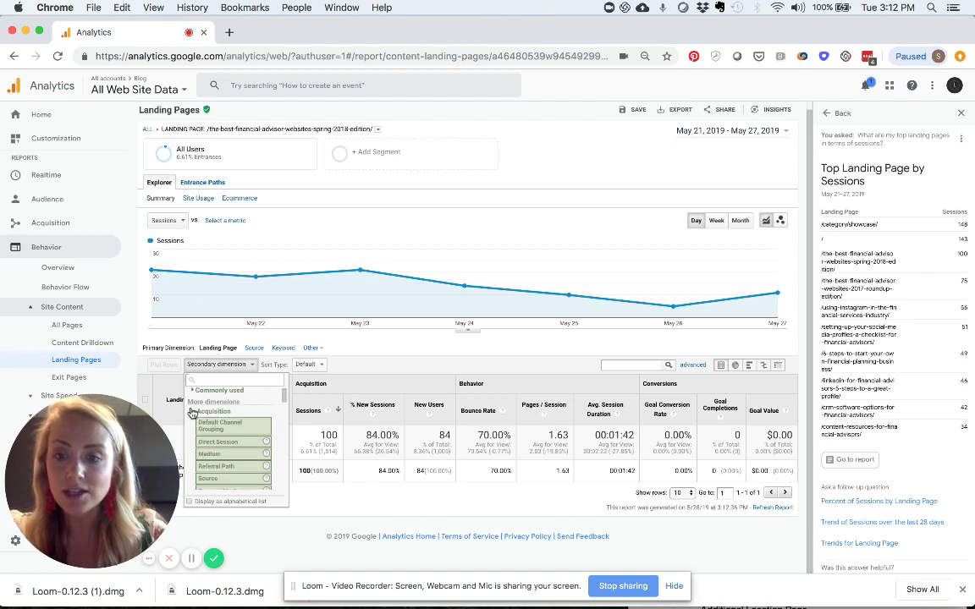
pyautogui.click(227, 468)
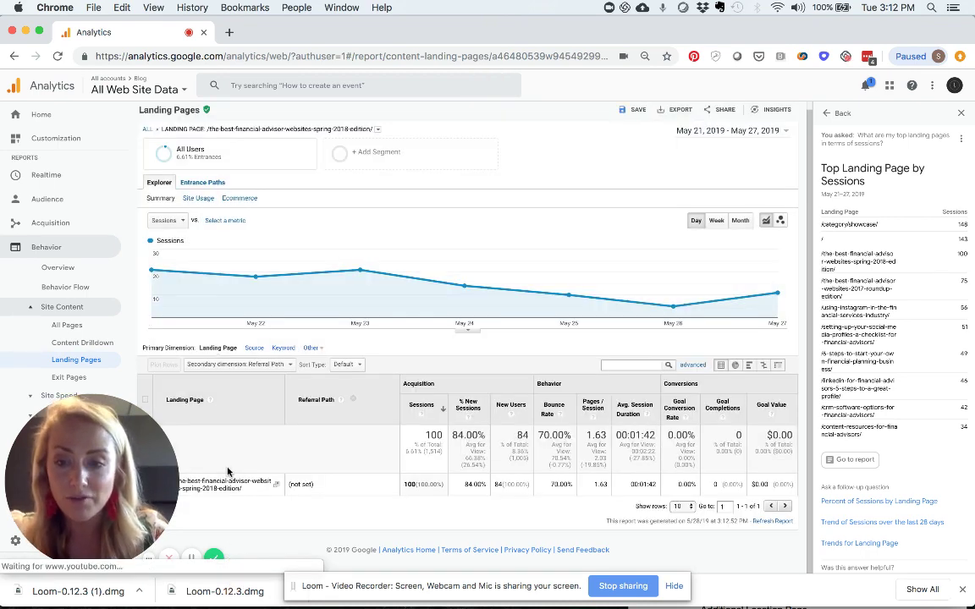
# Change the secondary dimension to Source, showing google with 96 sessions and (direct) with 4.
pyautogui.click(254, 364)
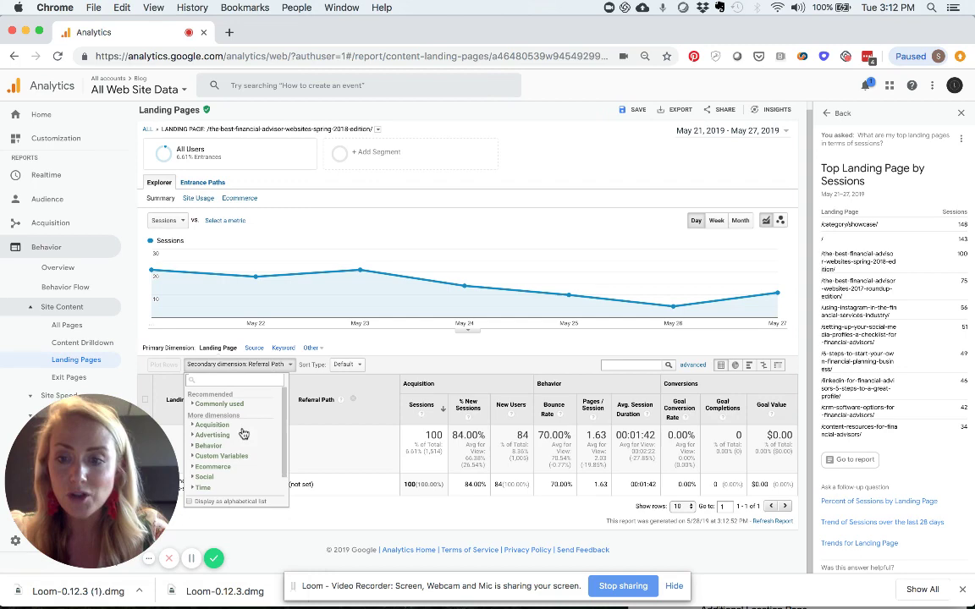
pyautogui.click(211, 424)
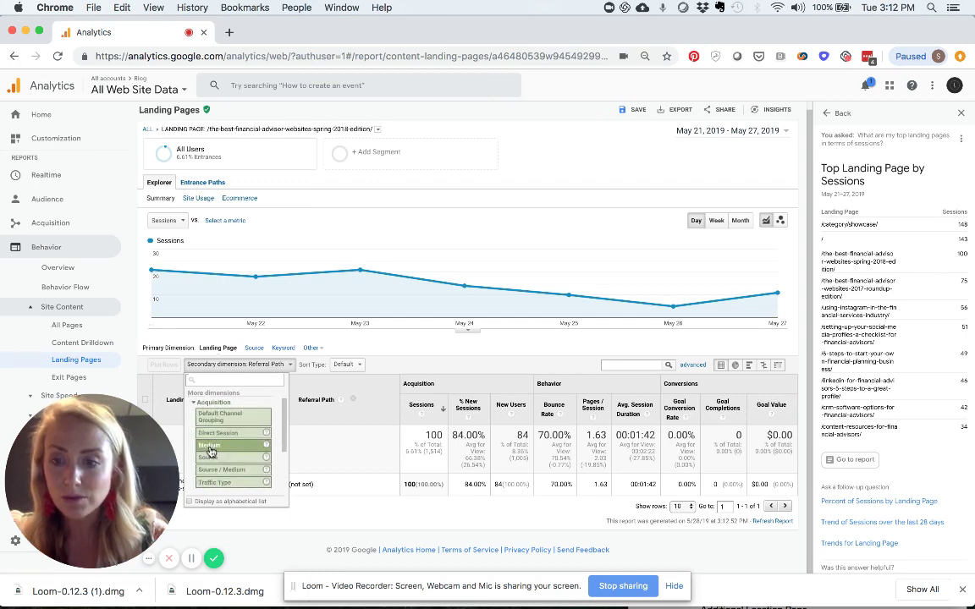
pyautogui.click(210, 449)
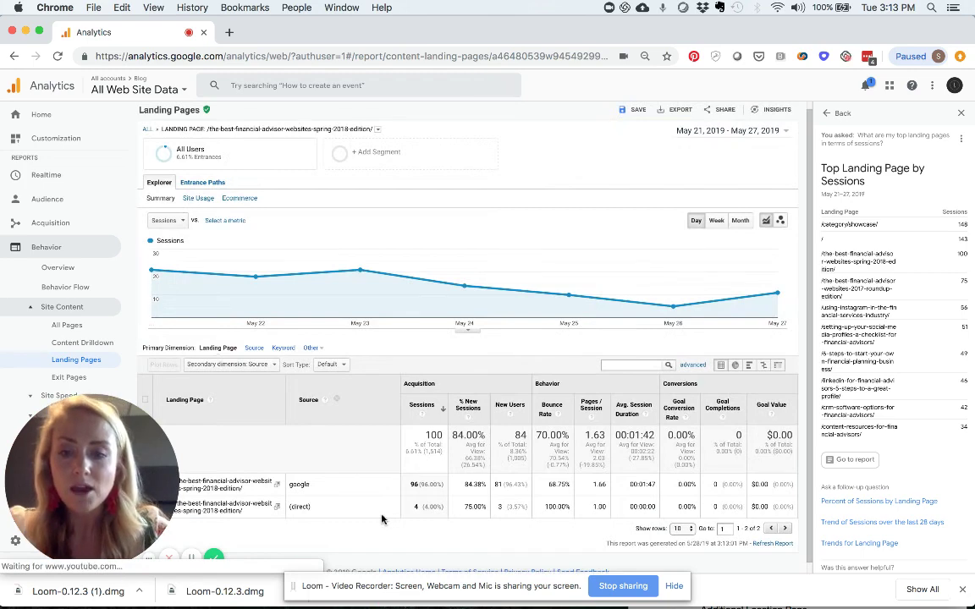
pyautogui.scroll(-1, 381, 520)
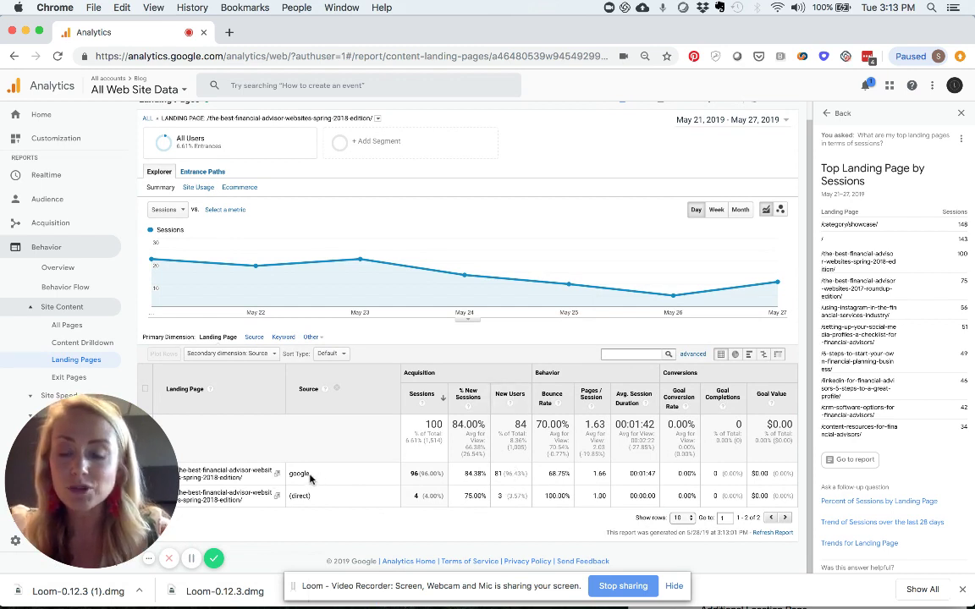
pyautogui.moveTo(311, 475); pyautogui.dragTo(287, 477)
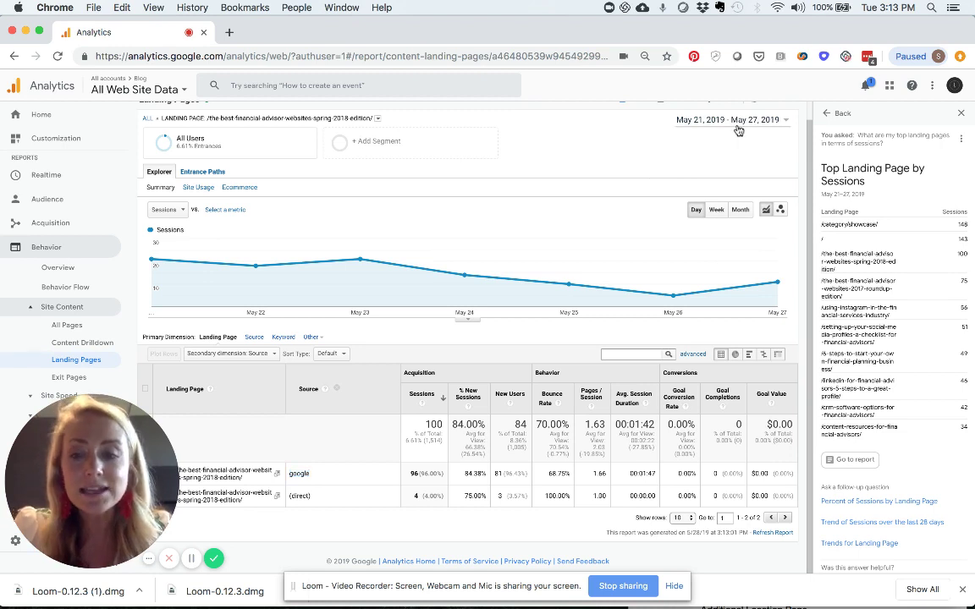
# Set the date range to Mar 3 – May 27, 2019 and review all nine traffic sources.
pyautogui.click(733, 122)
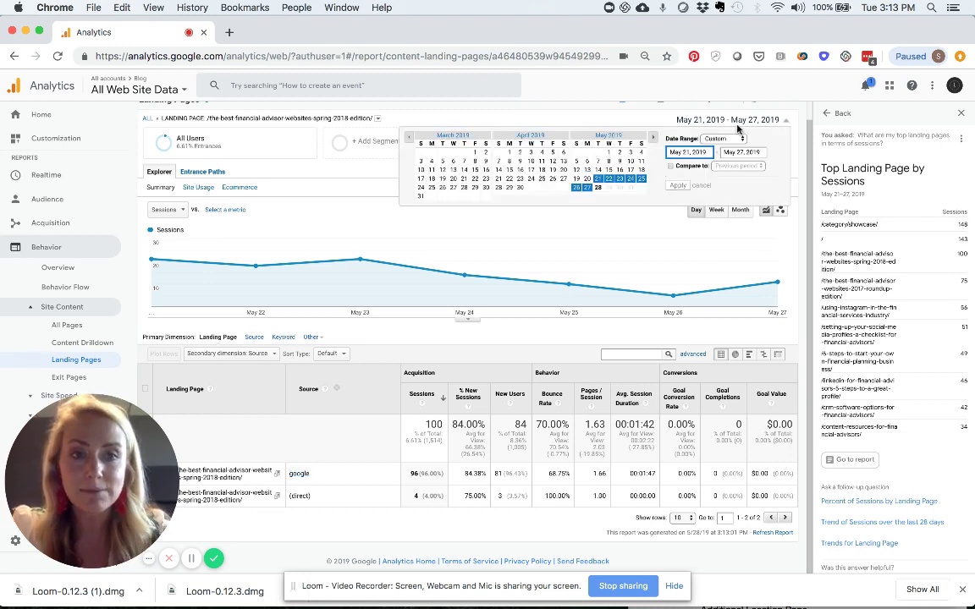
pyautogui.click(420, 162)
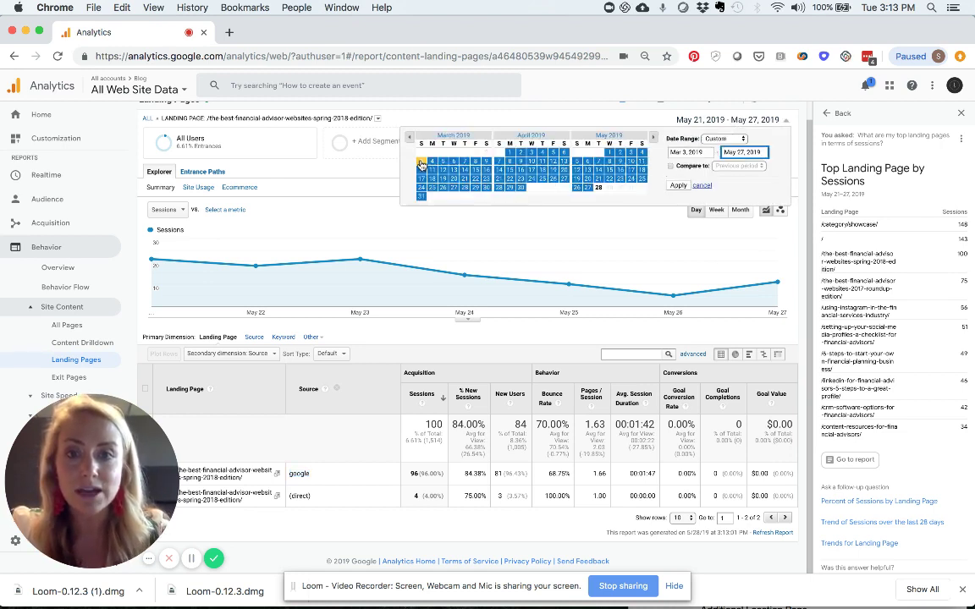
pyautogui.click(678, 186)
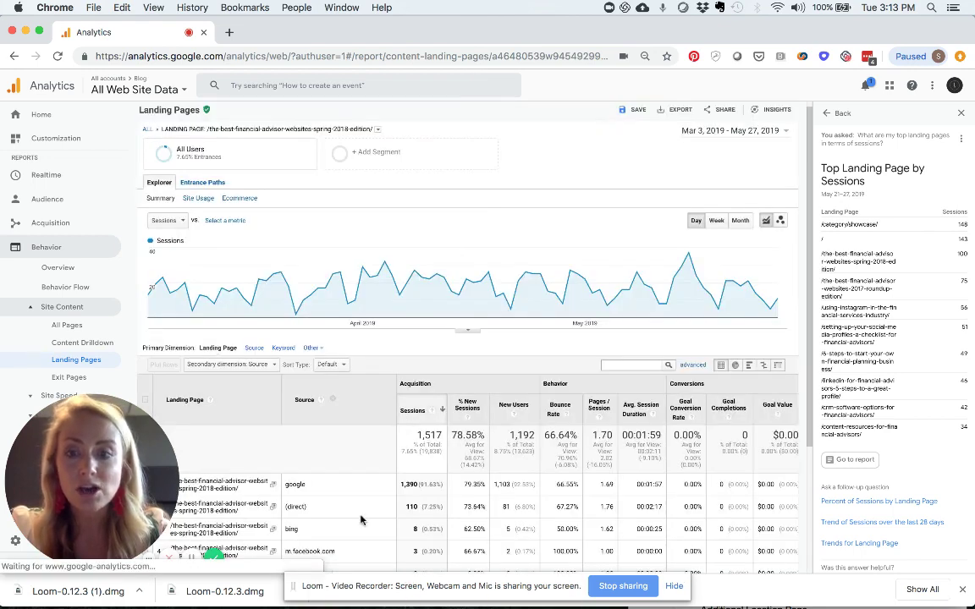
pyautogui.scroll(-3, 362, 517)
pyautogui.scroll(3, 361, 519)
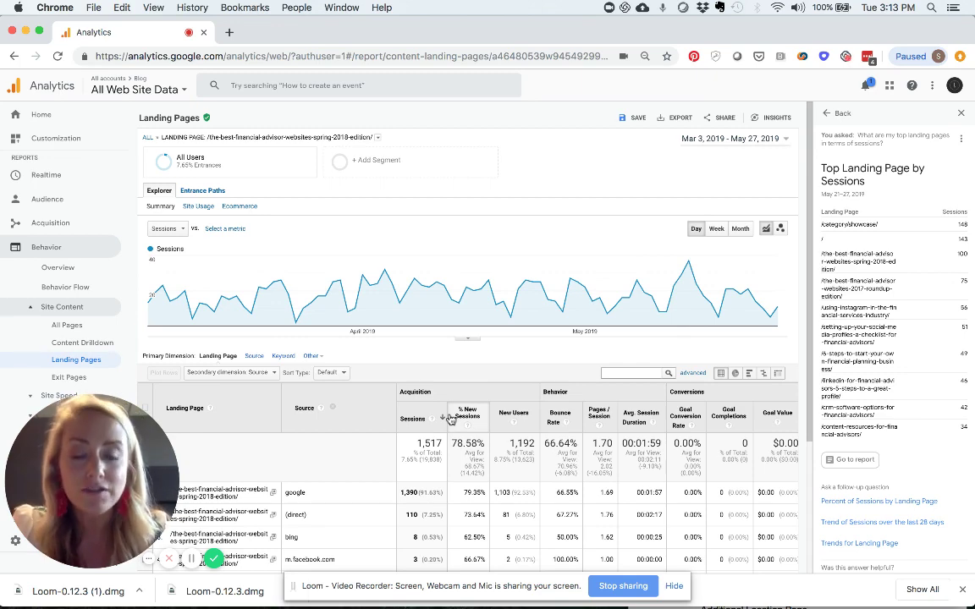
pyautogui.scroll(-5, 449, 440)
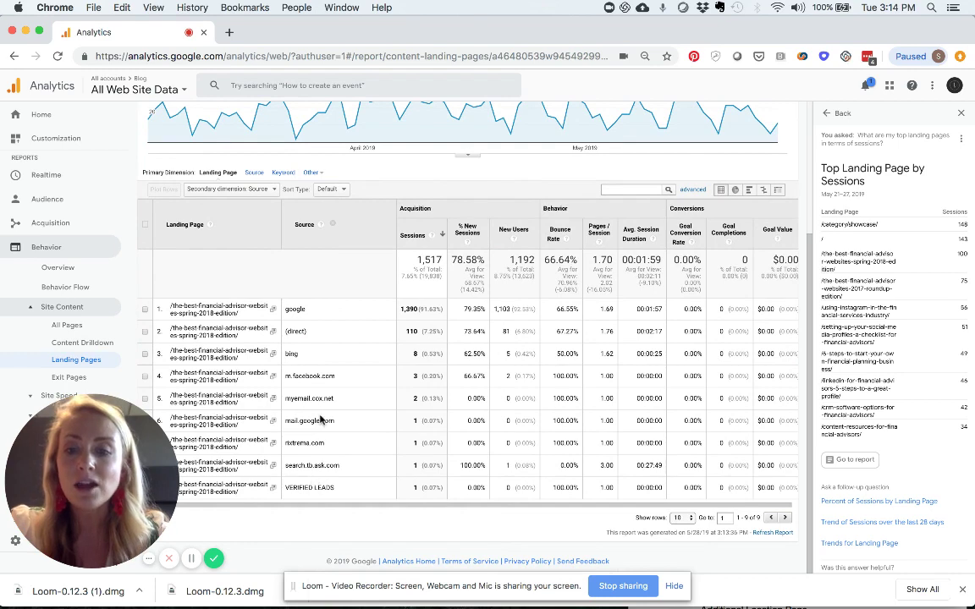
pyautogui.scroll(2, 320, 423)
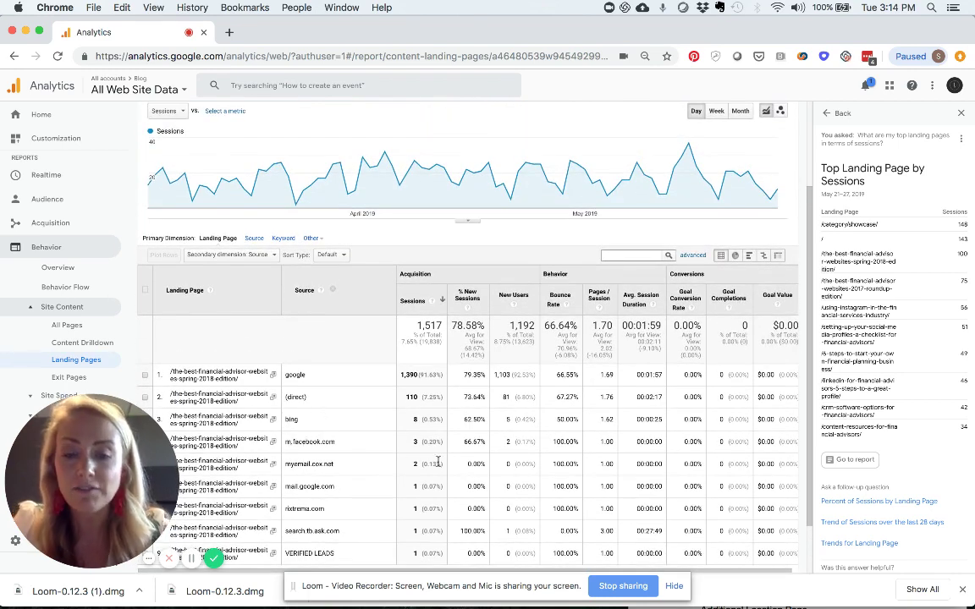
pyautogui.scroll(3, 432, 461)
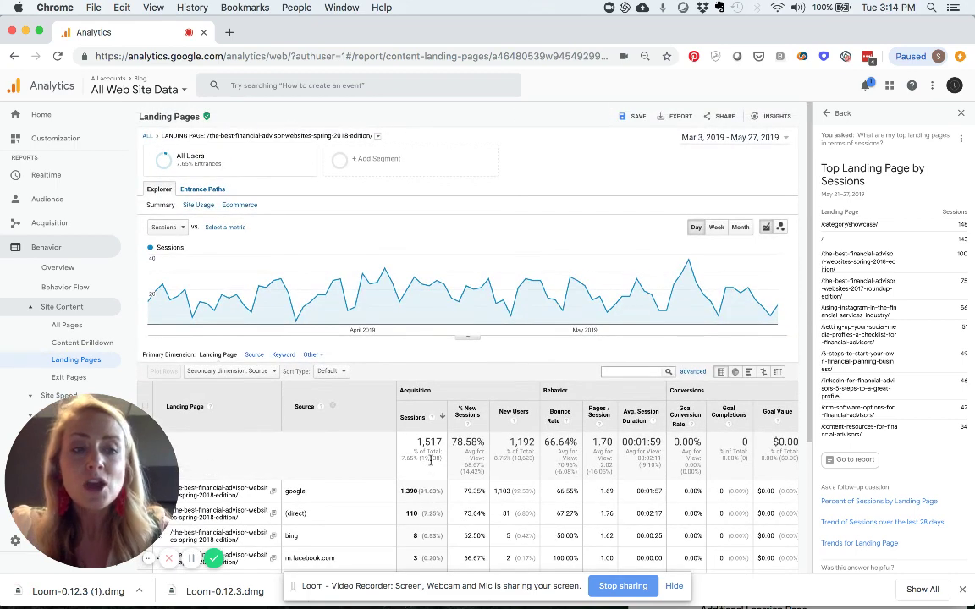
# Back out of the Insights answer, close the panel, and return to Home.
pyautogui.click(841, 115)
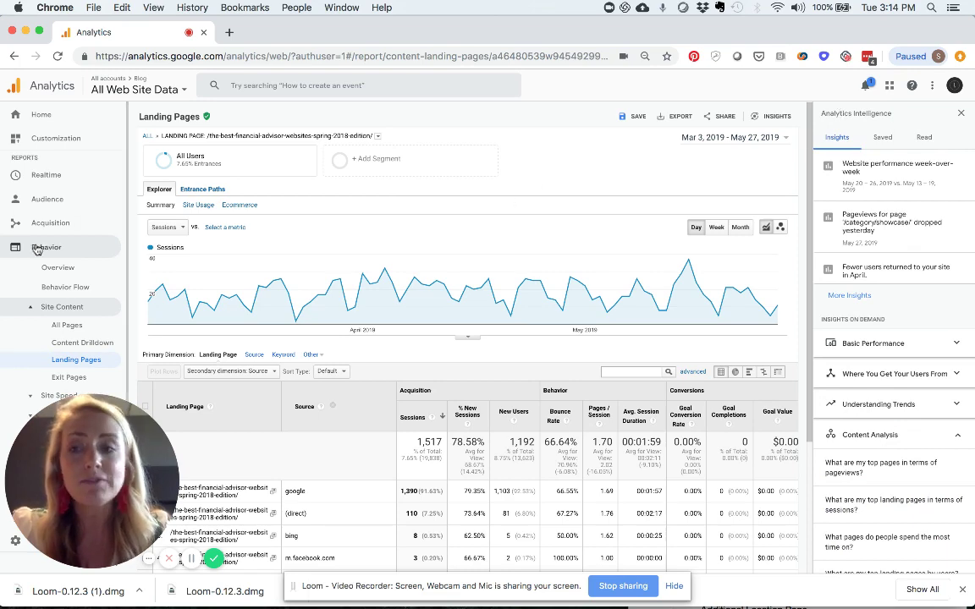
pyautogui.click(961, 113)
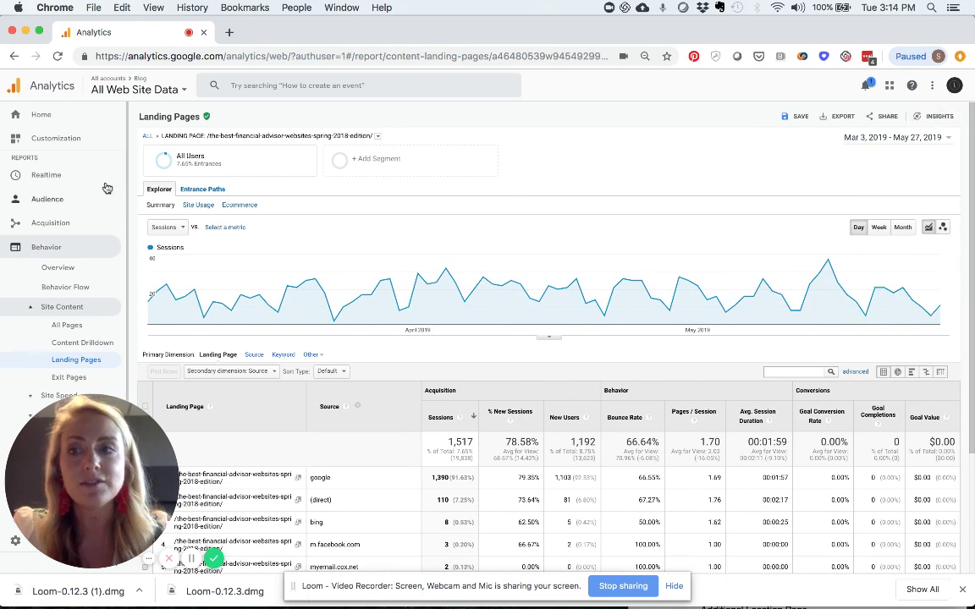
pyautogui.click(40, 116)
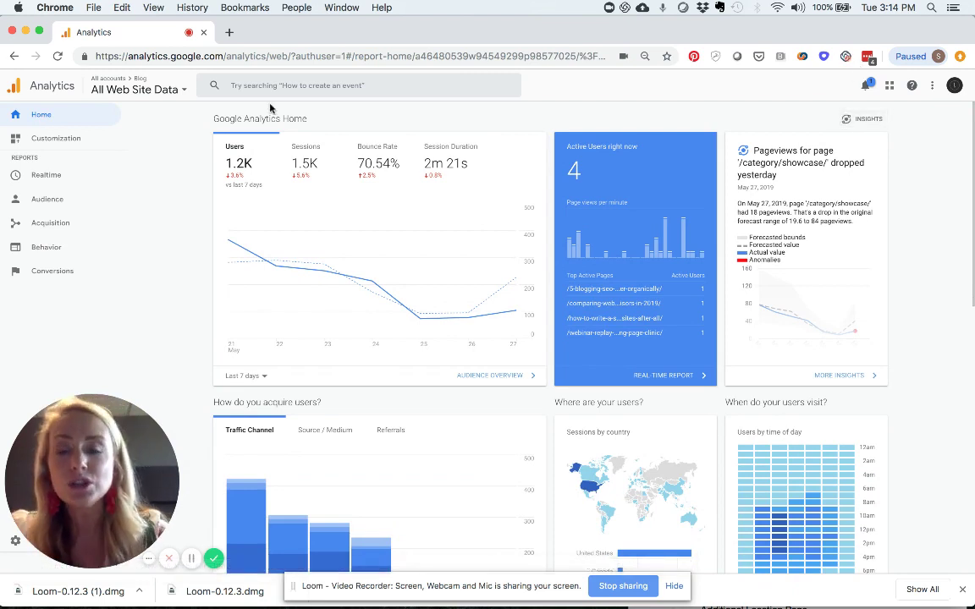
# Reopen Analytics Intelligence and scroll down to the Content Analysis questions.
pyautogui.click(856, 120)
pyautogui.scroll(-4, 908, 406)
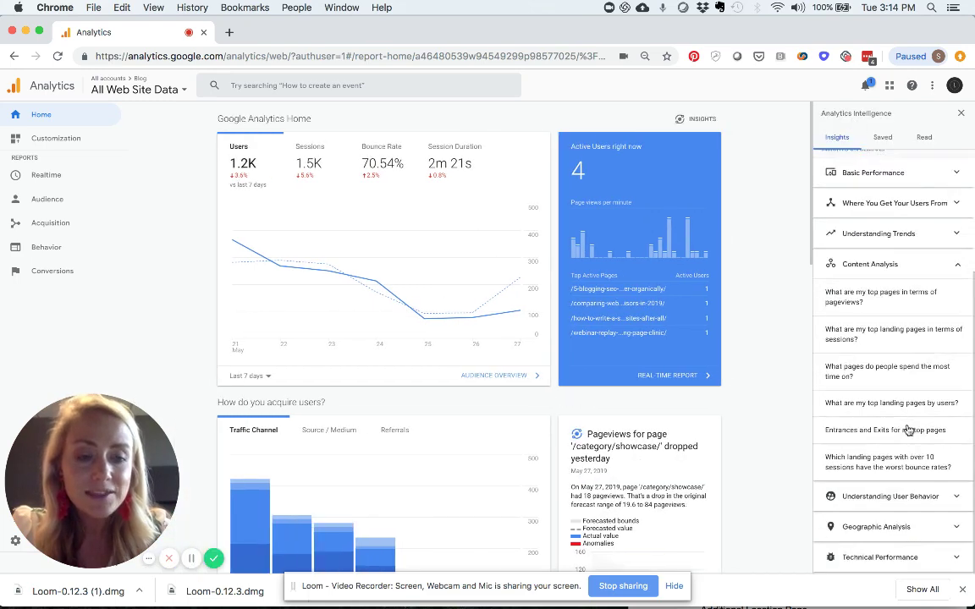